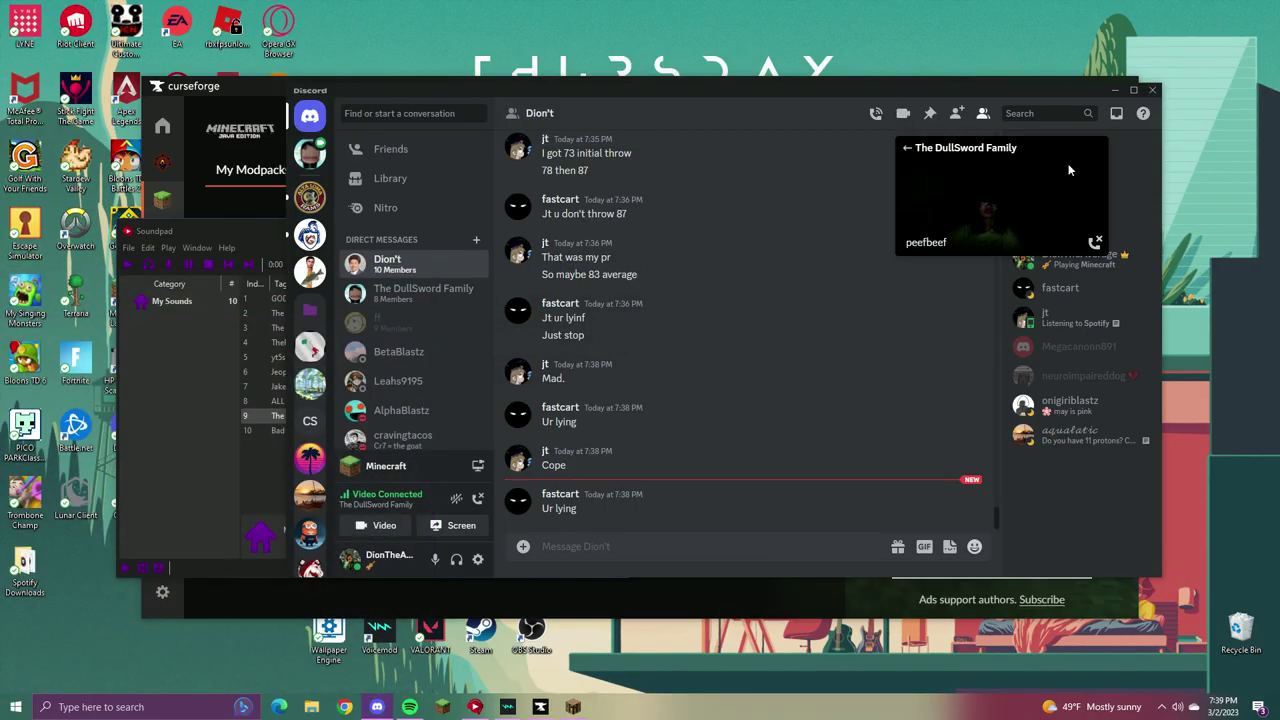
Switch from the Dion't DMs to The DullSword Family group call view.
left_click(930, 194)
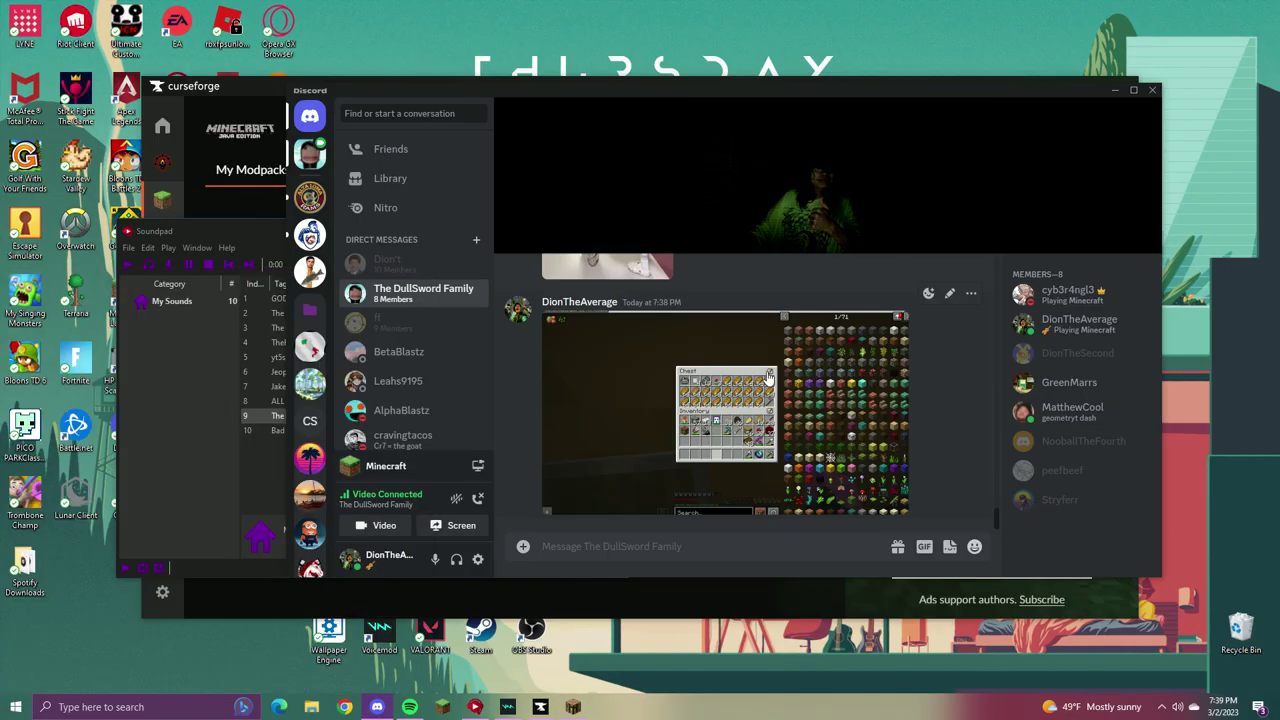
left_click(380, 266)
left_click(386, 292)
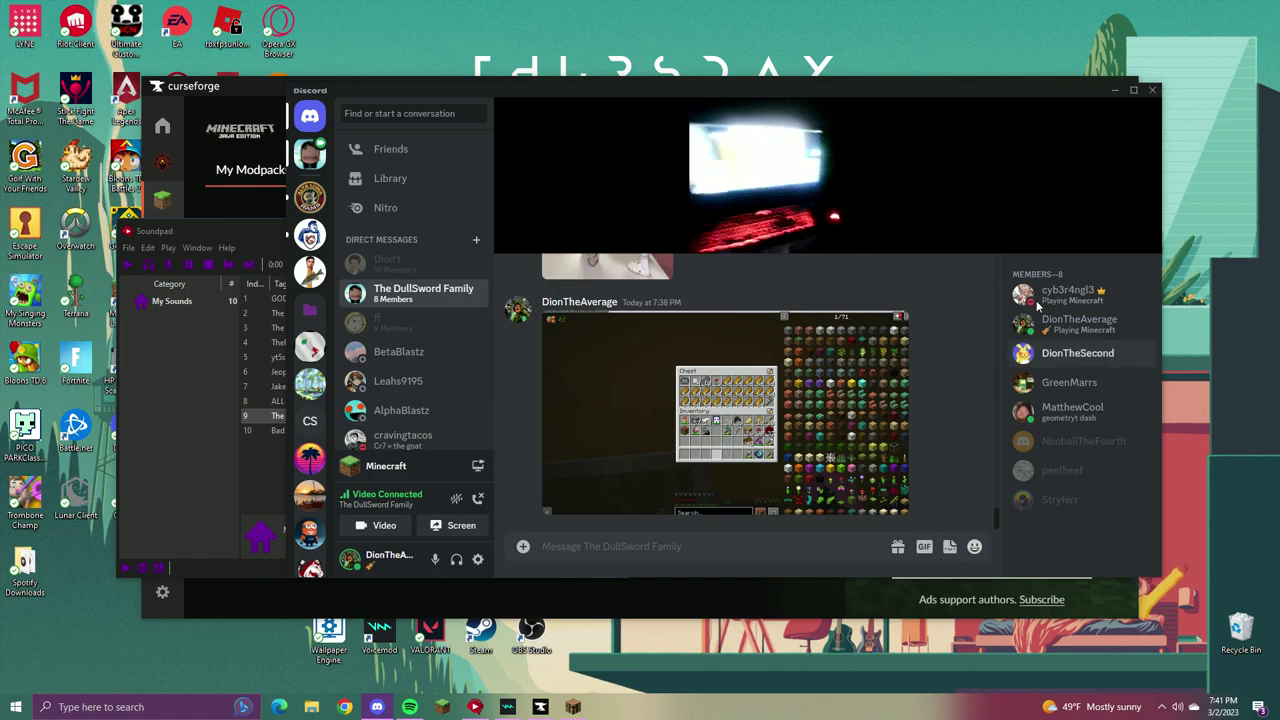
Expand The DullSword Family call to full view, showing peefbeef's camera and member tiles.
mouse_move(760, 175)
left_click(1110, 220)
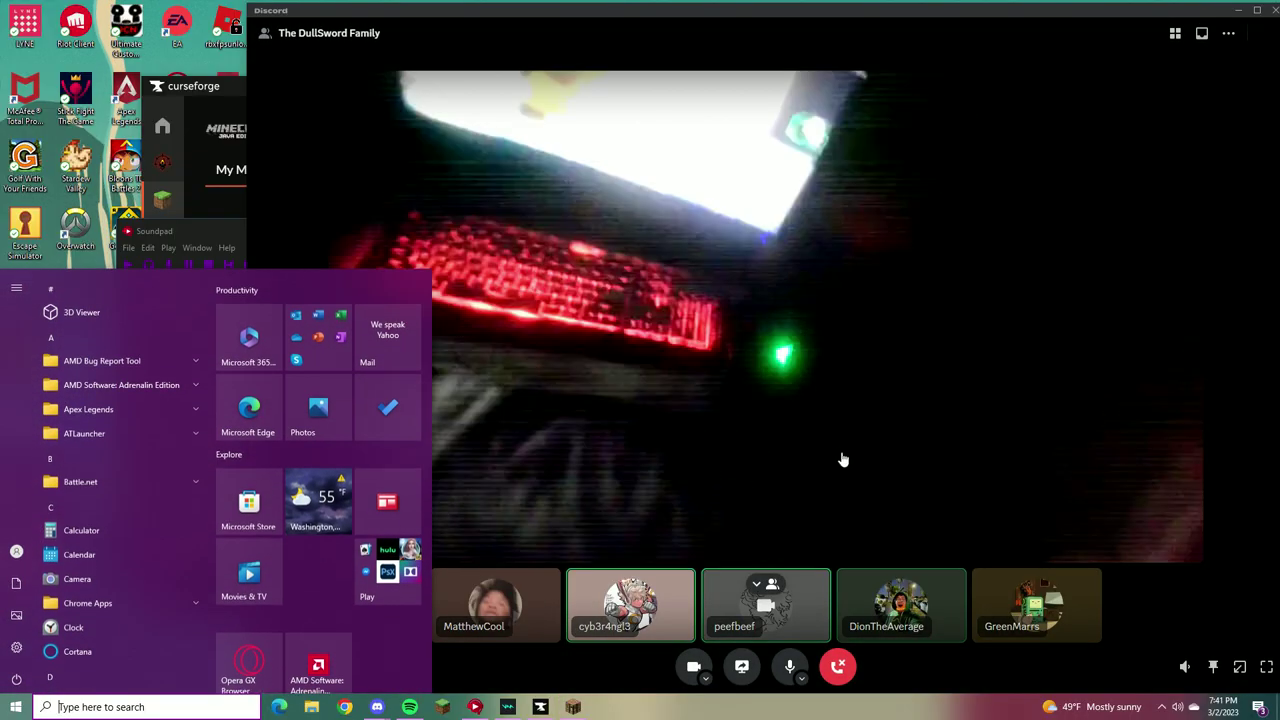
left_click(1017, 679)
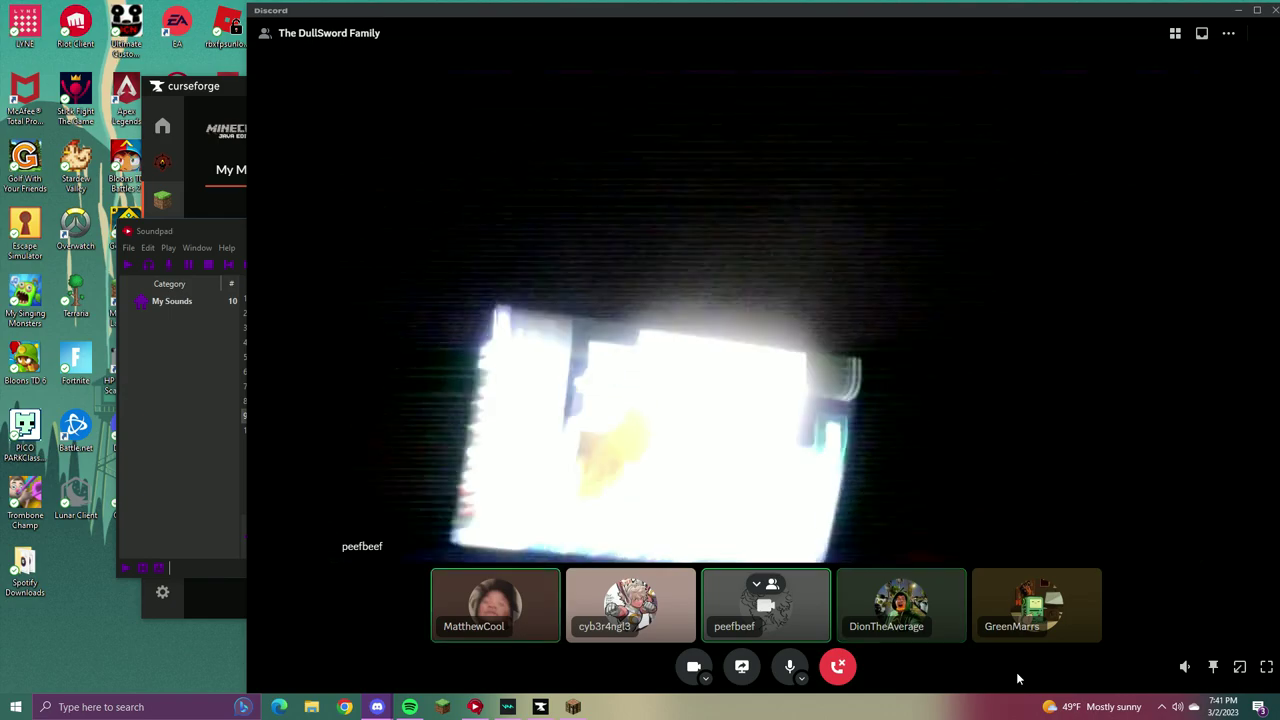